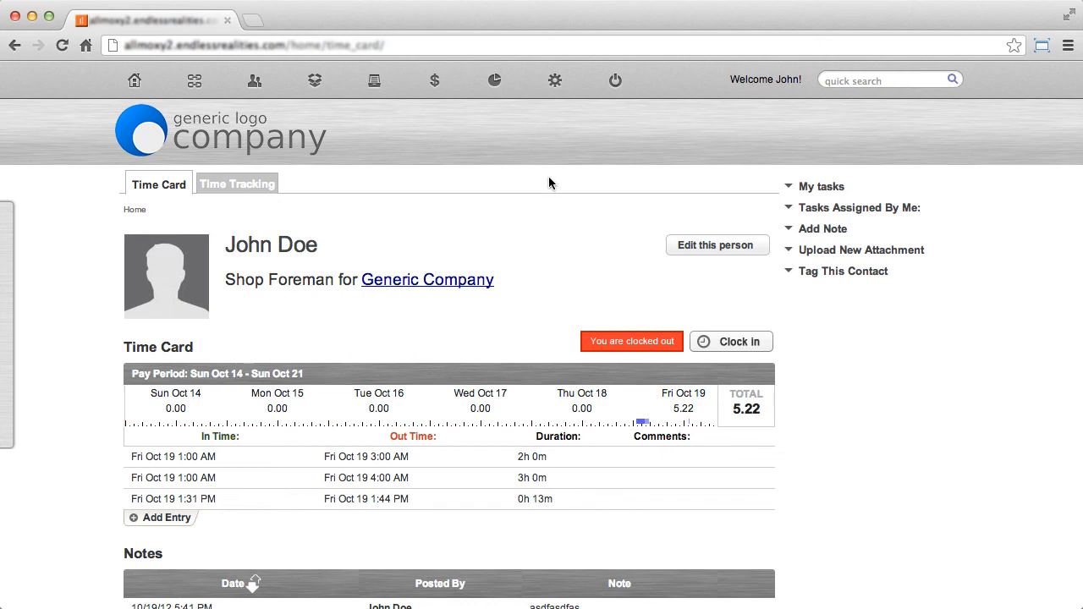
# Open the validations of the Slab Cabinet Doors product from the product catalog.
pyautogui.moveTo(554, 80)
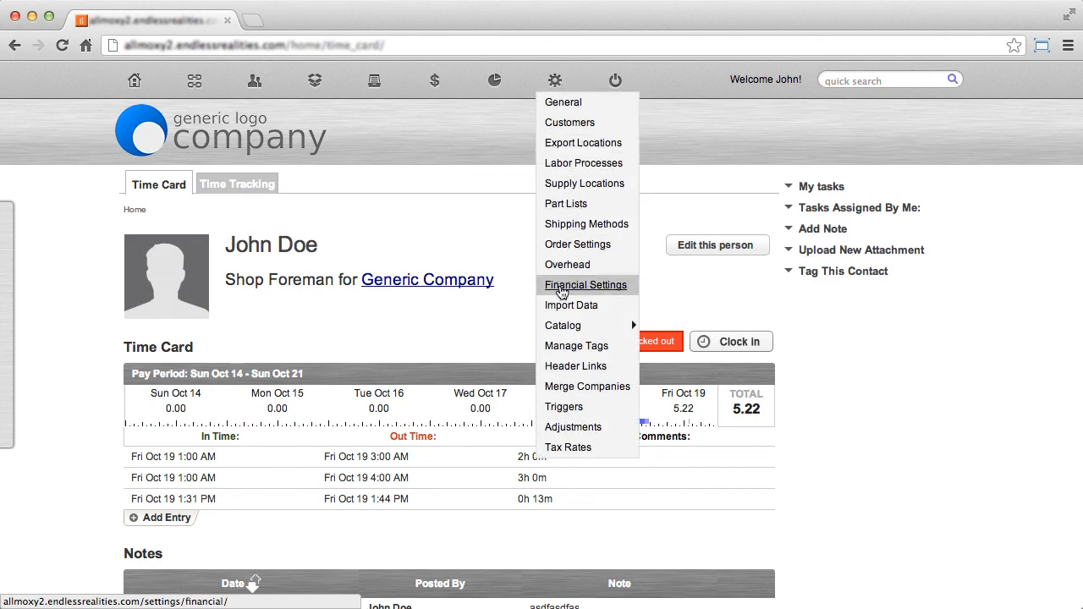
pyautogui.moveTo(560, 325)
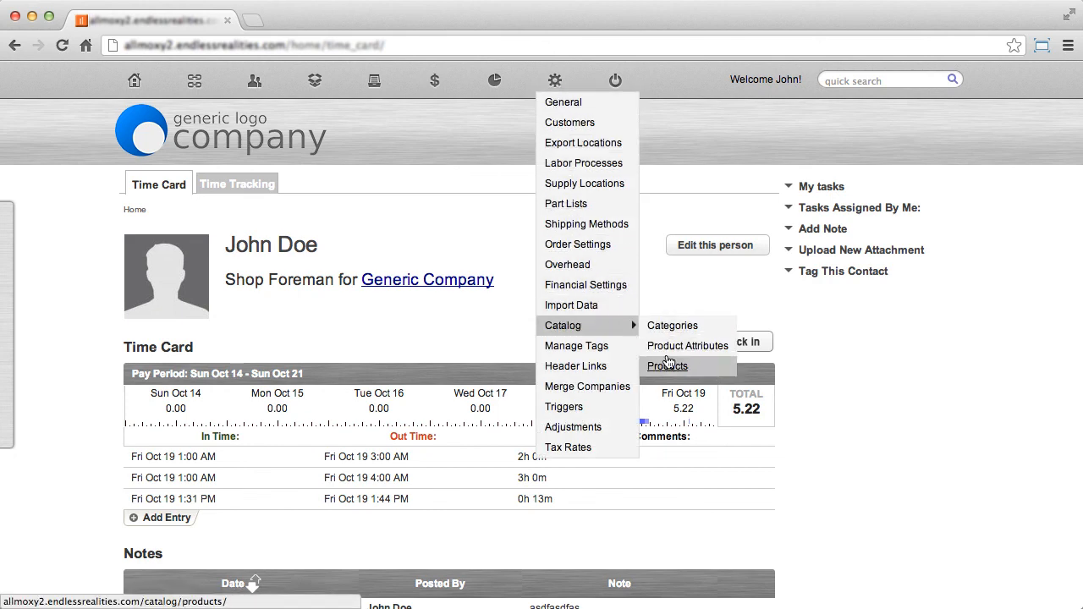
pyautogui.click(668, 366)
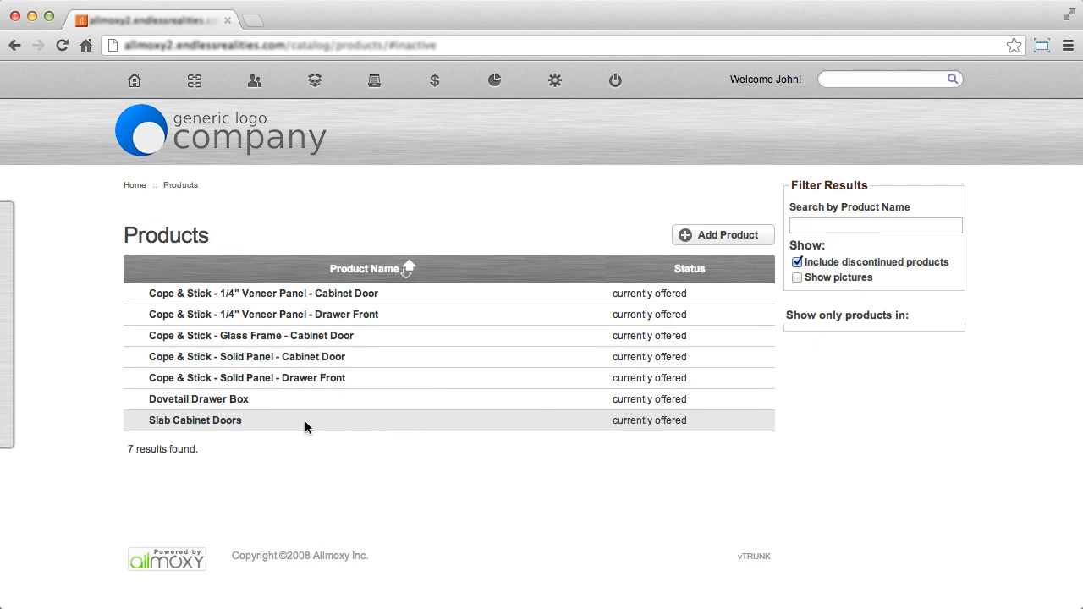
pyautogui.click(198, 422)
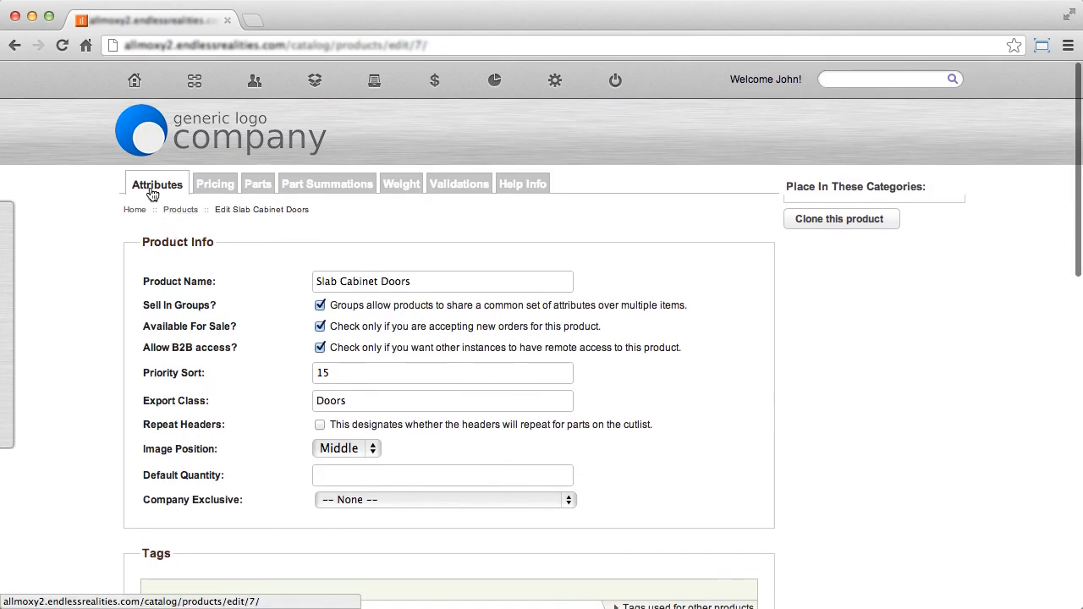
pyautogui.click(465, 194)
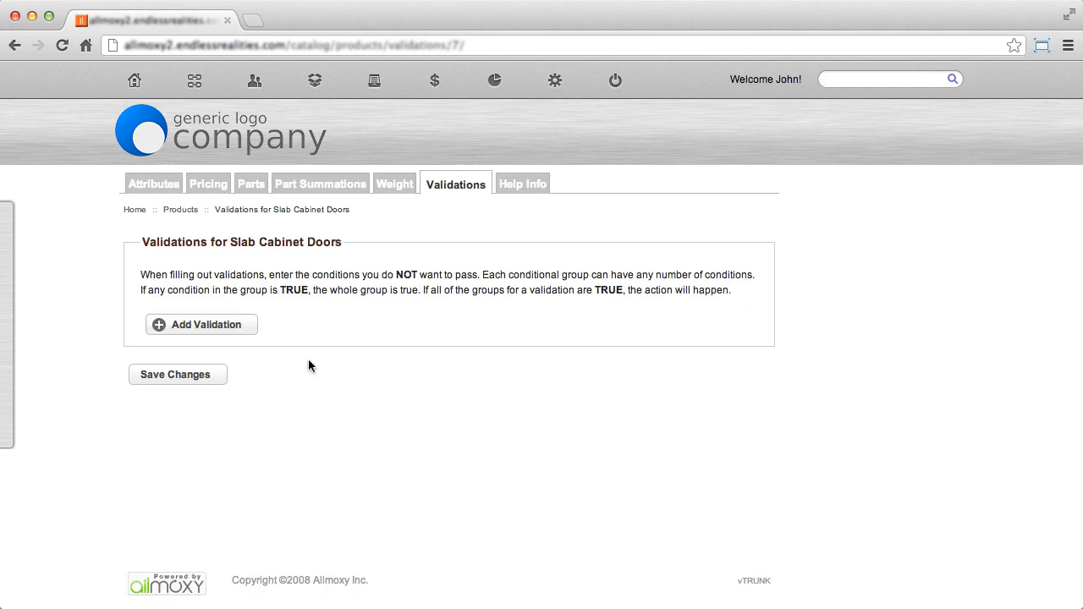
# Add a validation to Slab Cabinet Doors and name it "Maximum Height".
pyautogui.click(212, 327)
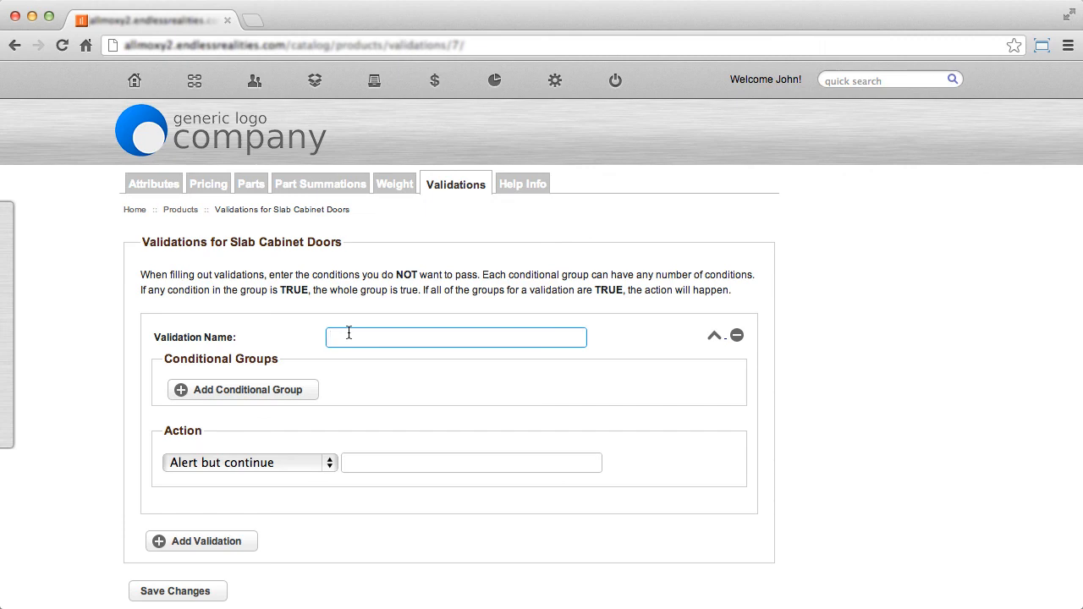
pyautogui.write('Maximum Height')
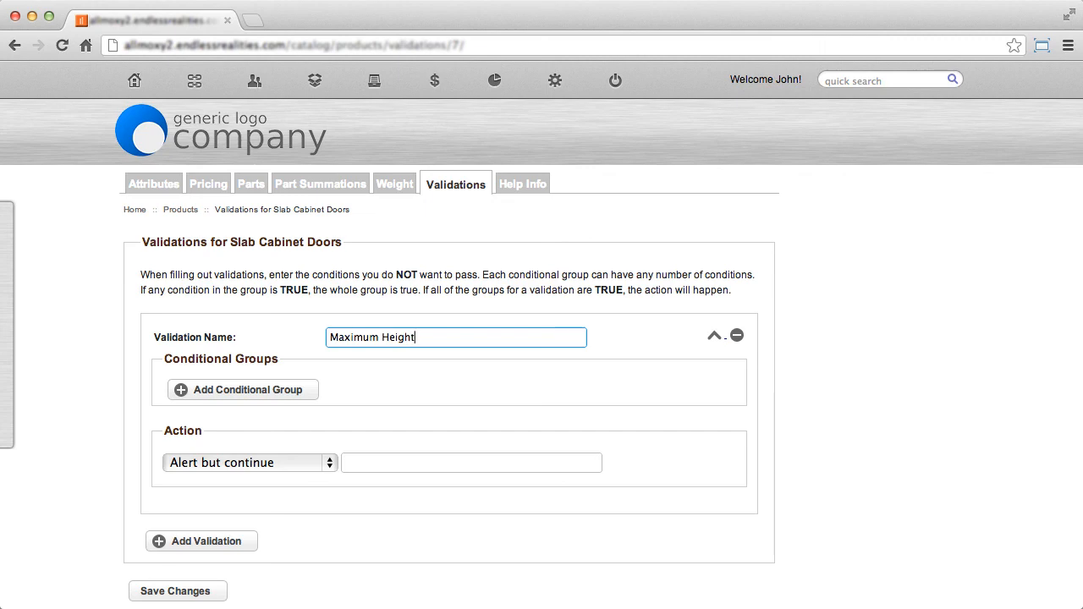
# Add a conditional group to the Maximum Height validation with the condition Height is greater than 48.
pyautogui.click(267, 390)
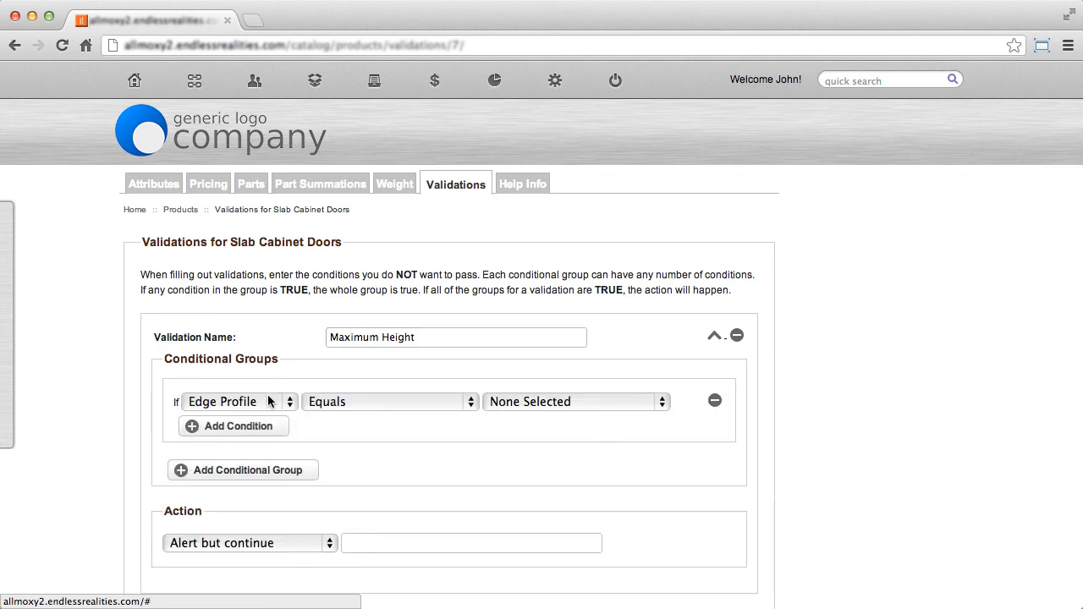
pyautogui.click(267, 403)
pyautogui.click(264, 417)
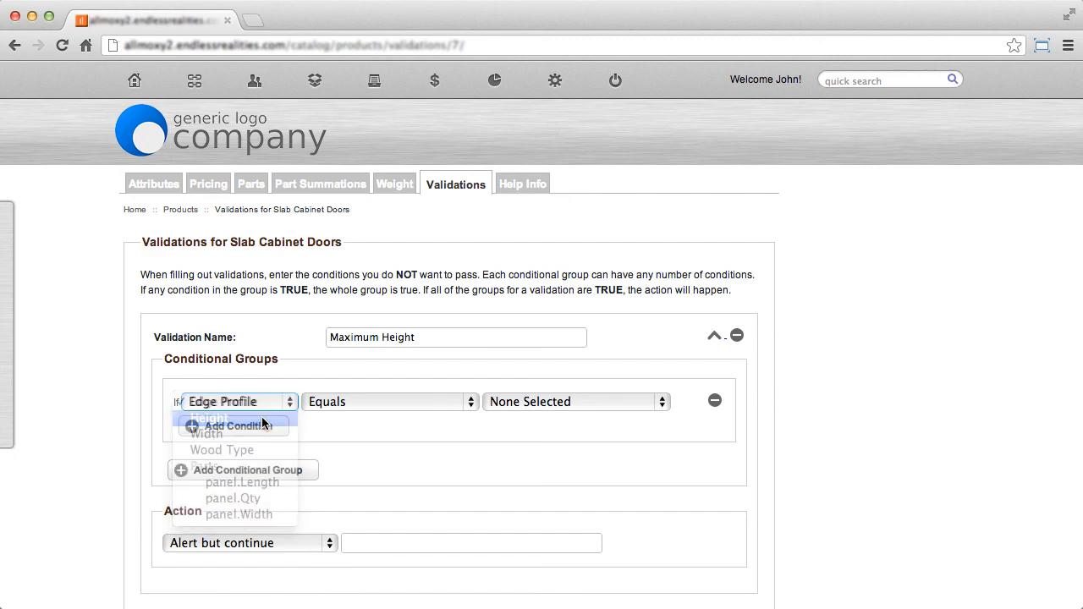
pyautogui.click(368, 404)
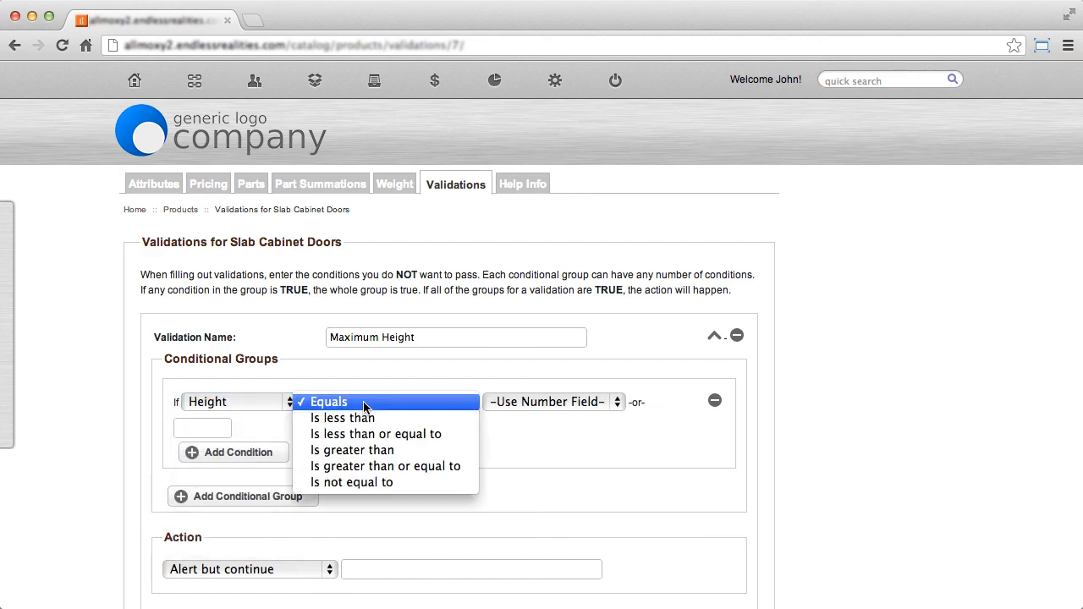
pyautogui.click(382, 450)
pyautogui.click(211, 426)
pyautogui.write('48')
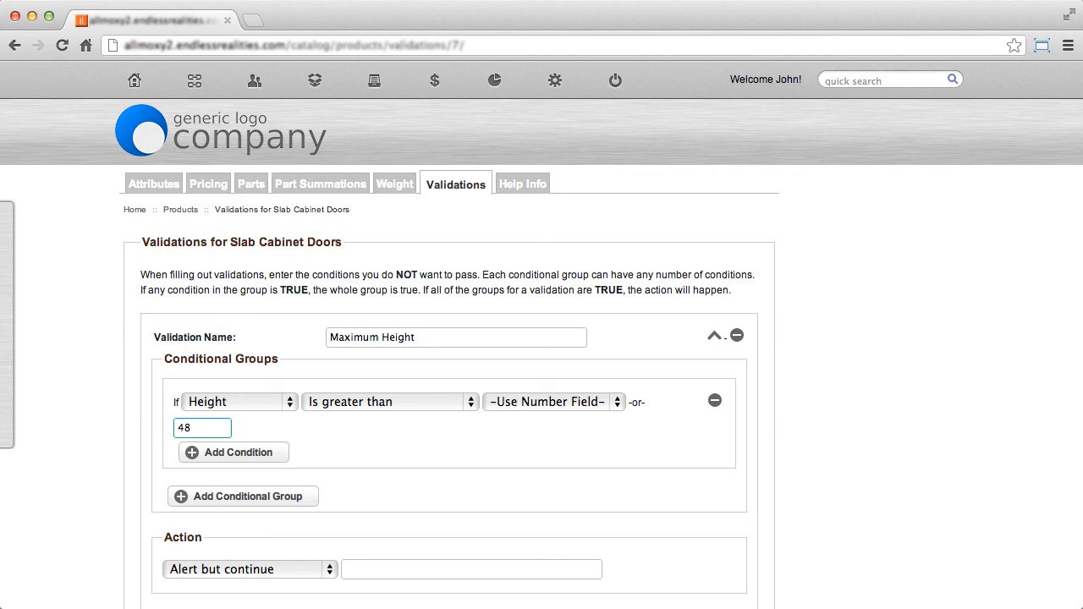
pyautogui.moveTo(213, 426); pyautogui.dragTo(157, 424)
pyautogui.moveTo(420, 339); pyautogui.dragTo(318, 336)
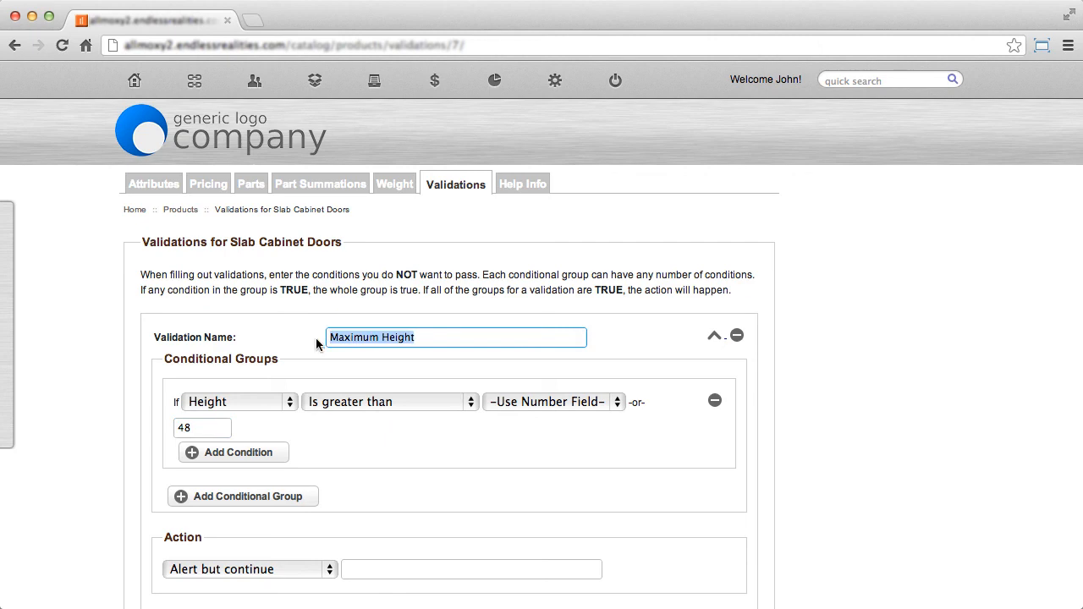
pyautogui.click(314, 440)
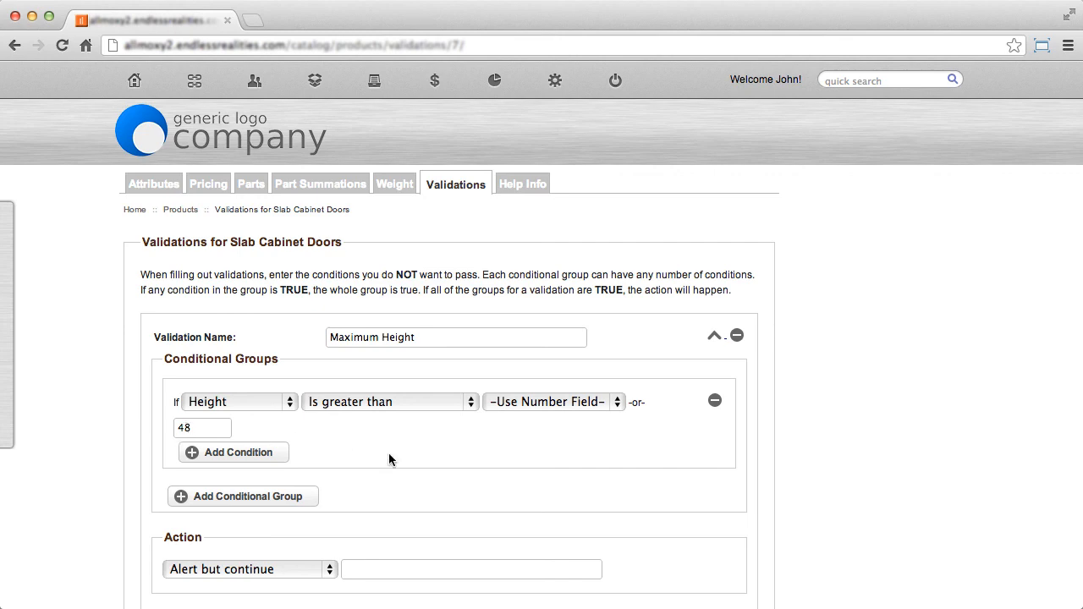
# Set the action to "Alert and stop processing" with message "The height is too great. Please, reduce your height." and save the validation.
pyautogui.scroll(-3, 388, 453)
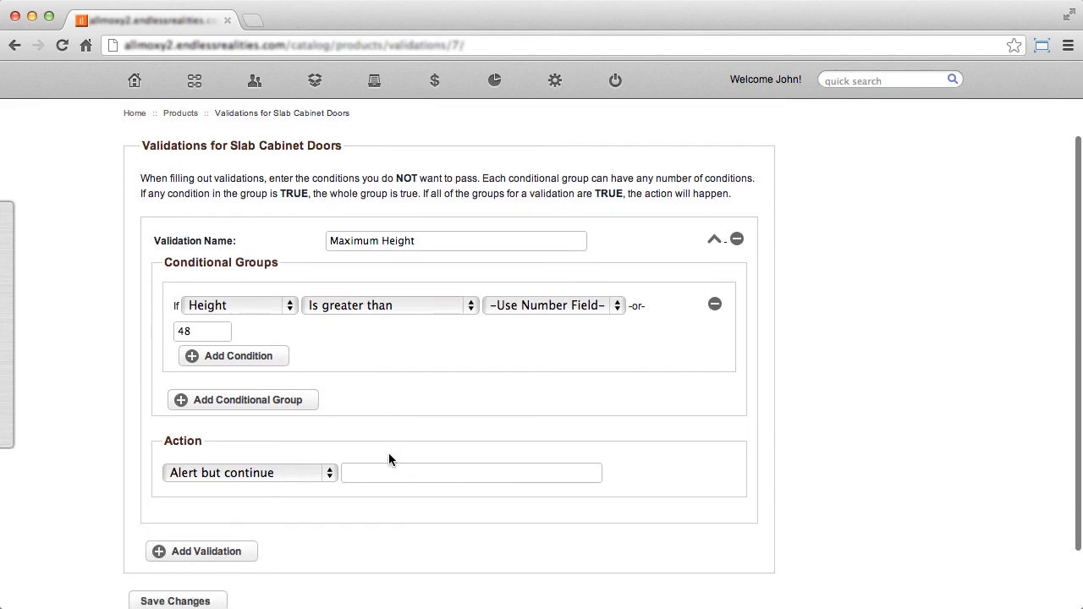
pyautogui.click(271, 471)
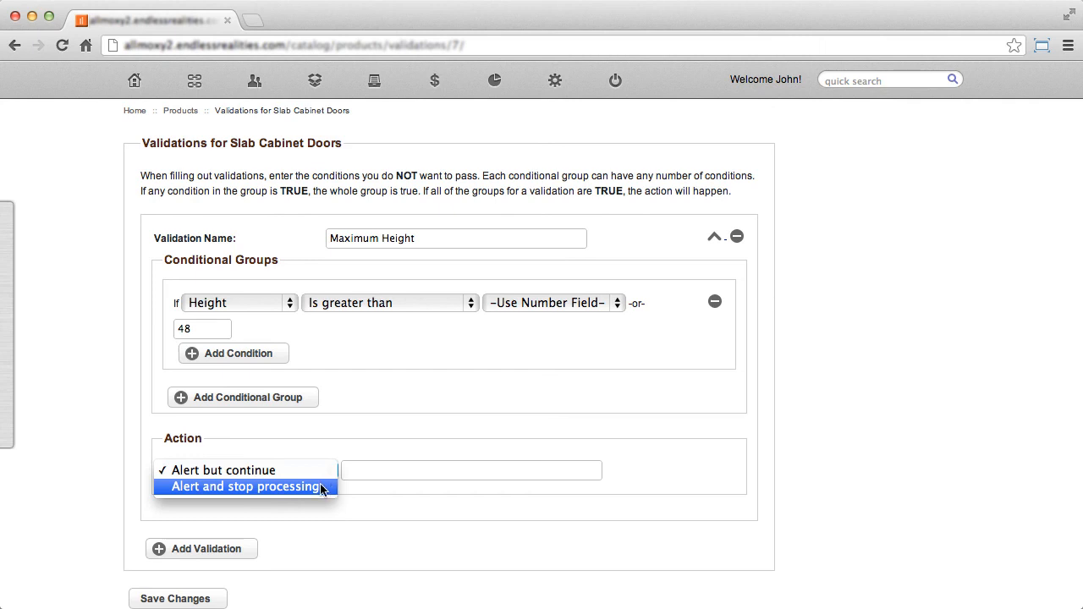
pyautogui.click(322, 487)
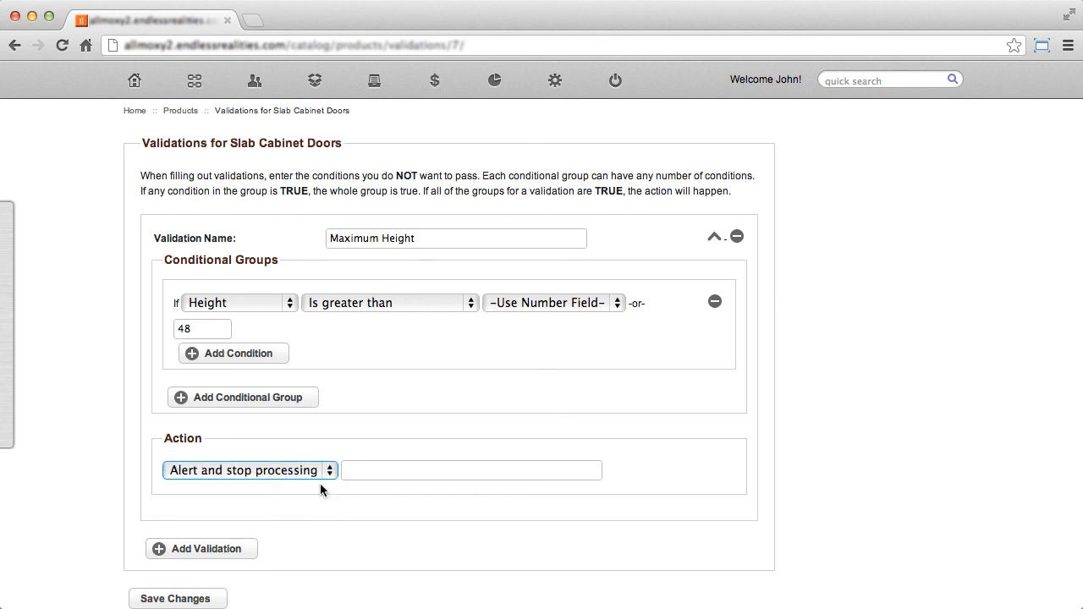
pyautogui.click(390, 465)
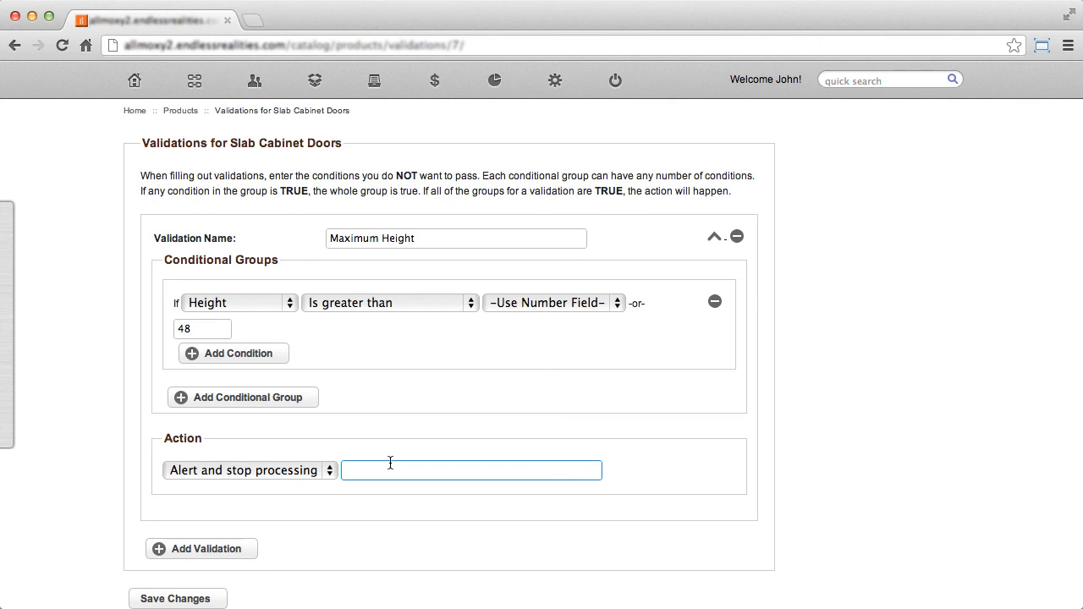
pyautogui.write('The height is too great. Please, reduce your h')
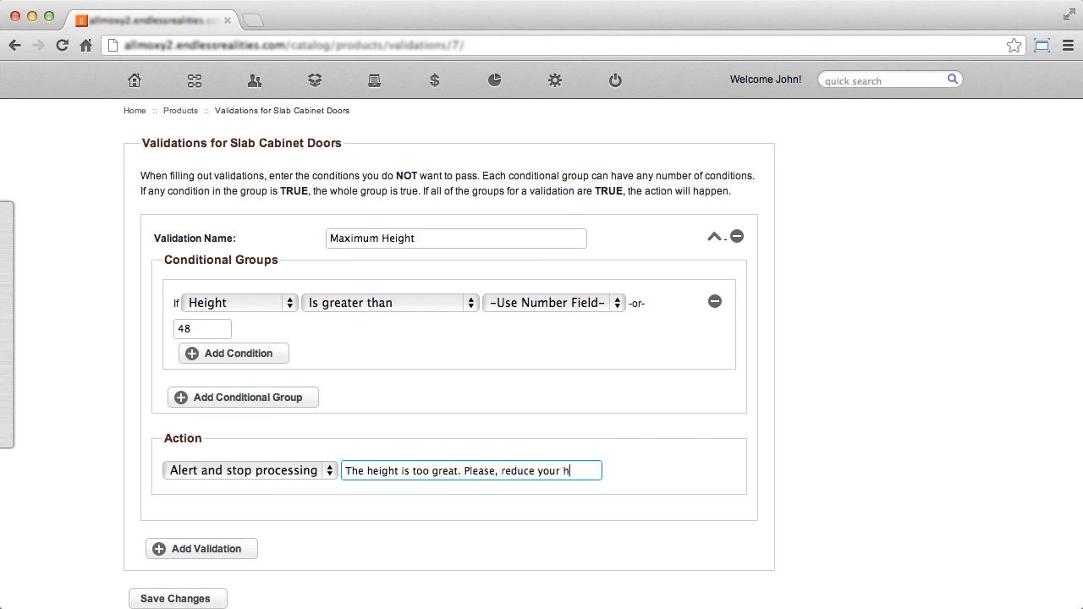
pyautogui.write('eight.')
pyautogui.moveTo(343, 467); pyautogui.dragTo(597, 474)
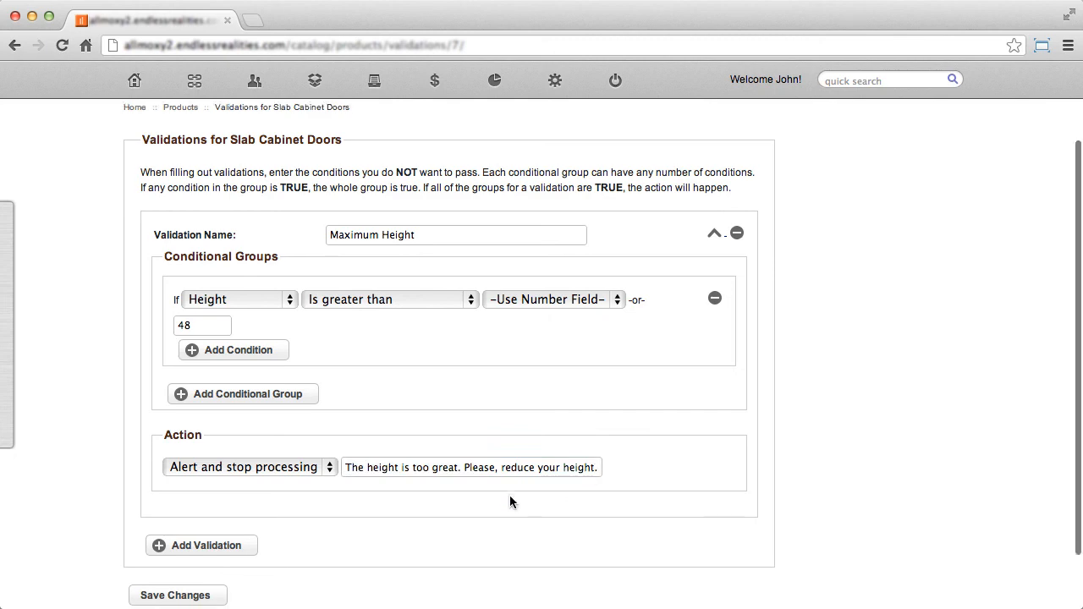
pyautogui.scroll(-2, 423, 524)
pyautogui.click(196, 530)
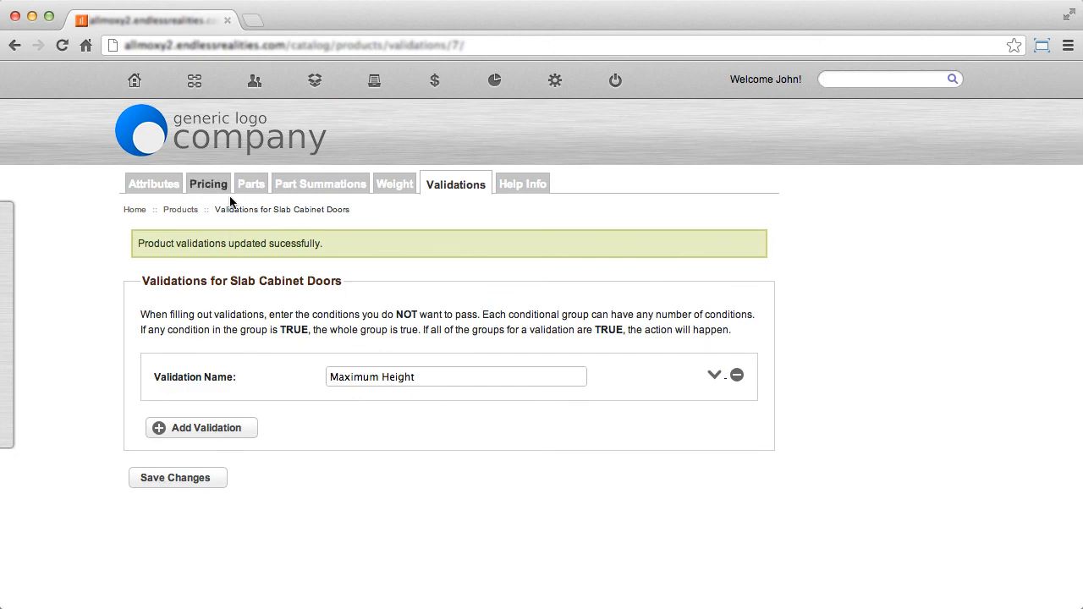
# Open the order containing Slab Cabinet Doors and set the door's height to 49 to test the validation.
pyautogui.moveTo(195, 83)
pyautogui.click(193, 121)
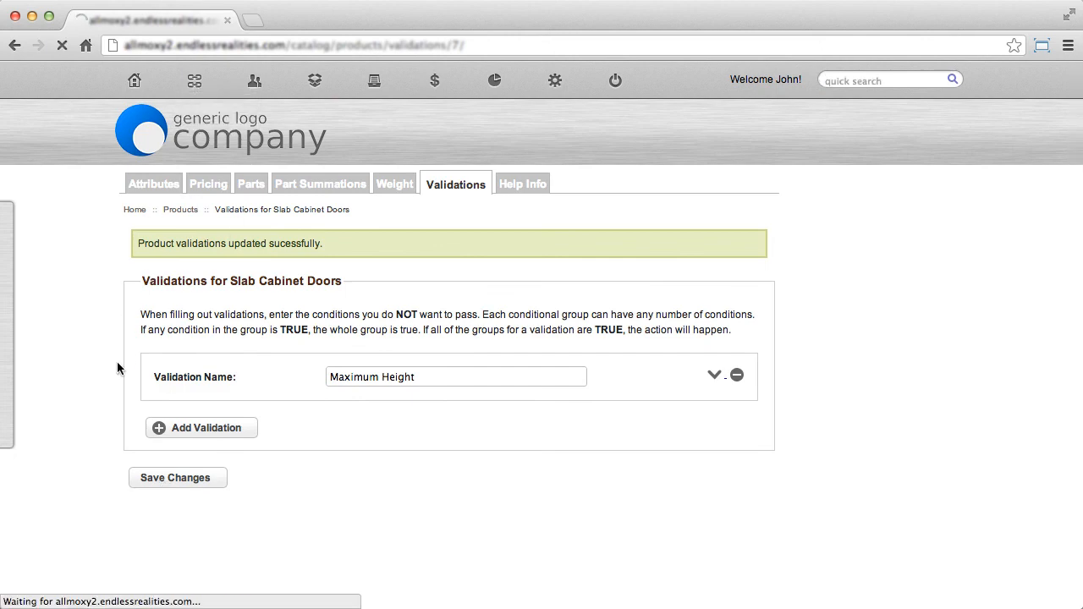
pyautogui.scroll(-4, 116, 367)
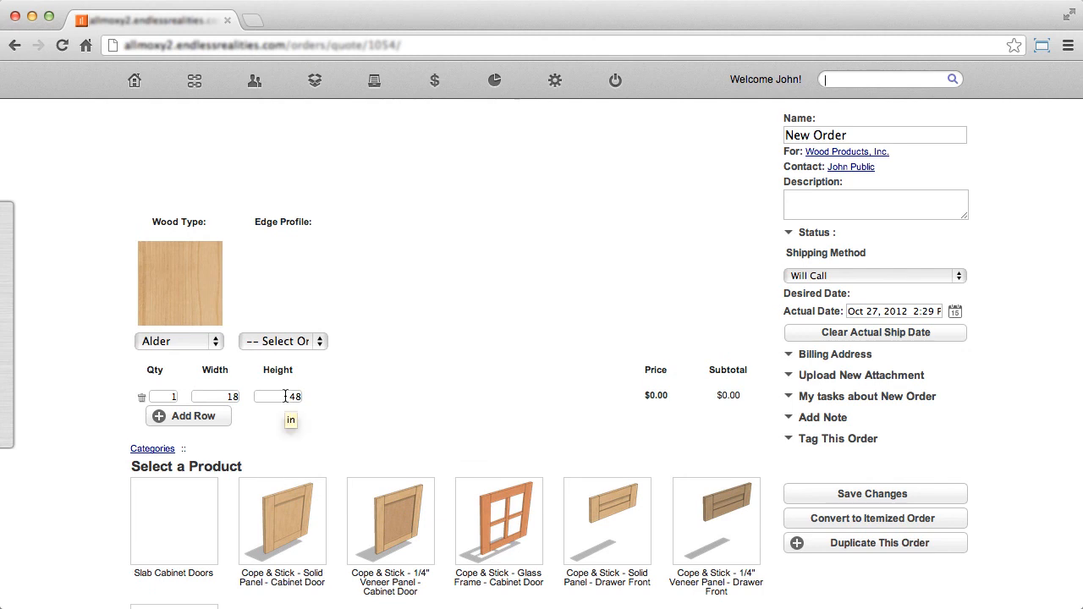
pyautogui.click(285, 396)
pyautogui.write('4')
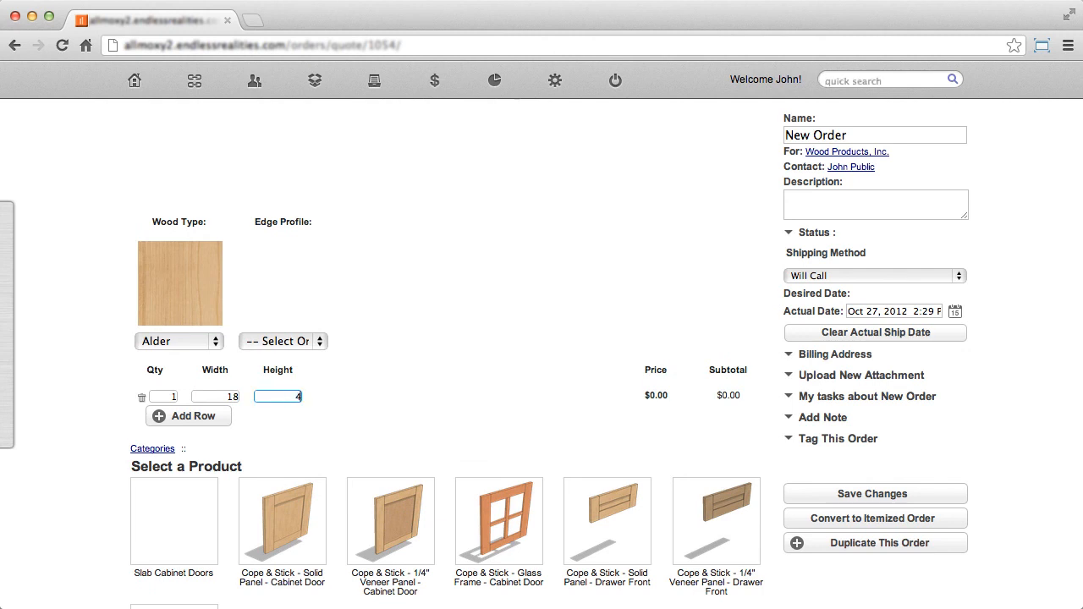
pyautogui.click(466, 310)
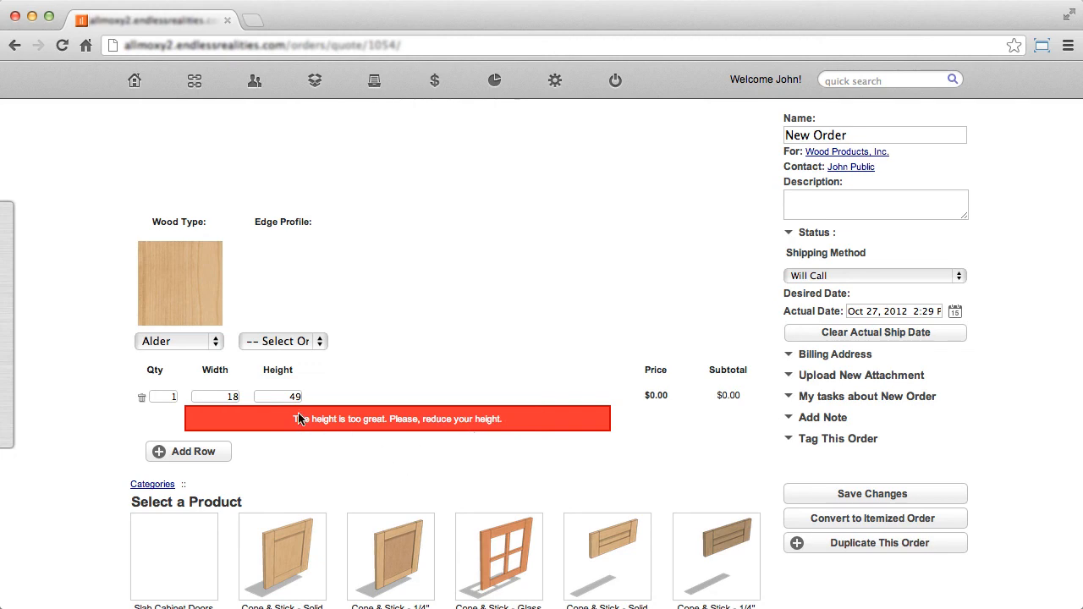
# Set the slab cabinet door's height in the order to 48.
pyautogui.click(281, 397)
pyautogui.write('48')
pyautogui.click(553, 296)
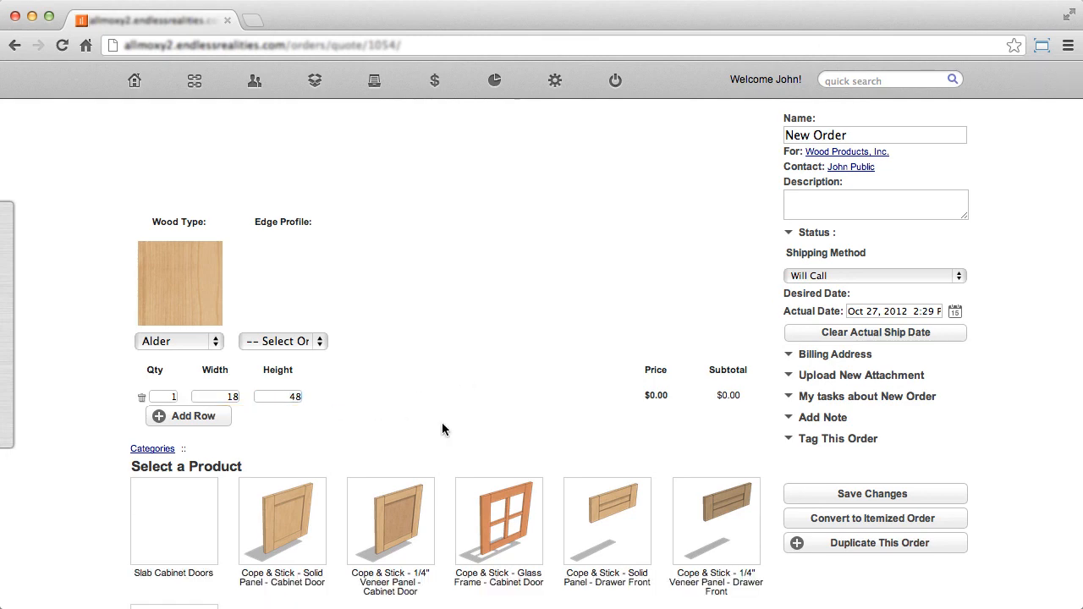
# Return to the Slab Cabinet Doors validations in the product catalog and expand the Maximum Height validation.
pyautogui.scroll(4, 442, 422)
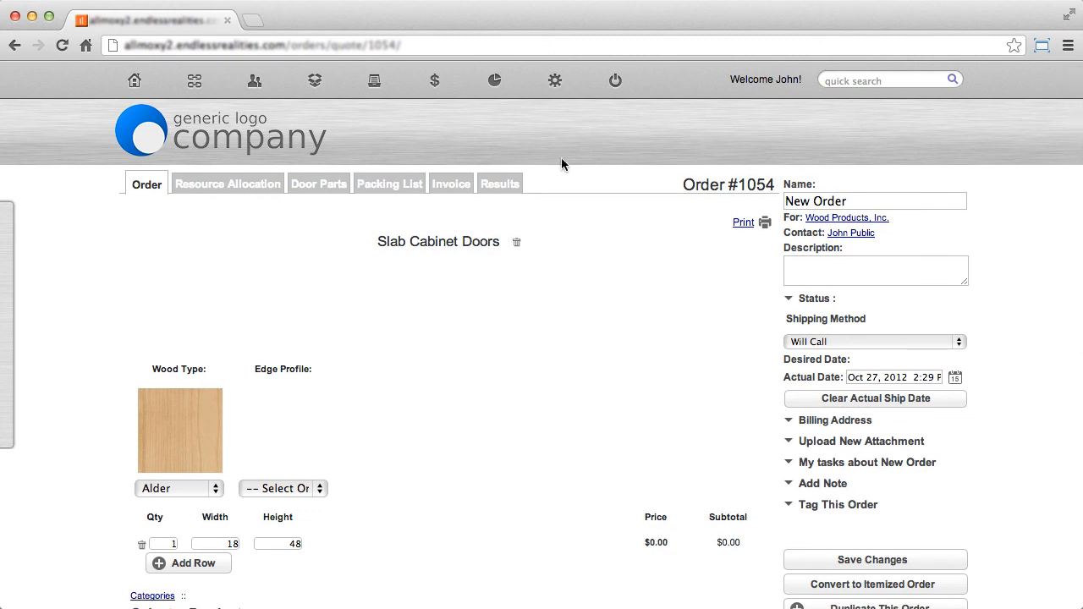
pyautogui.moveTo(555, 82)
pyautogui.moveTo(546, 327)
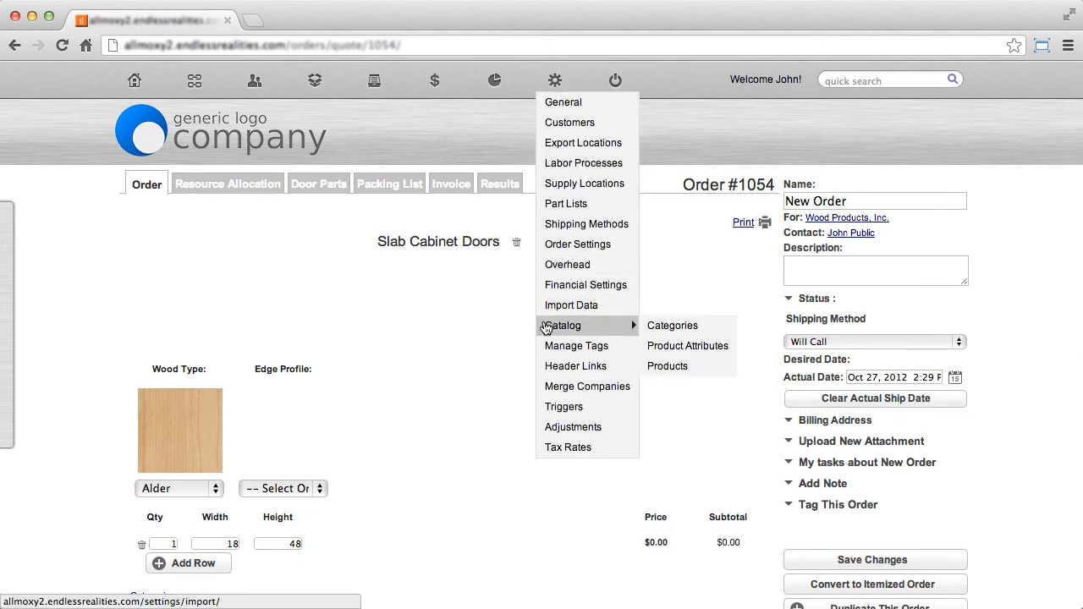
pyautogui.click(676, 368)
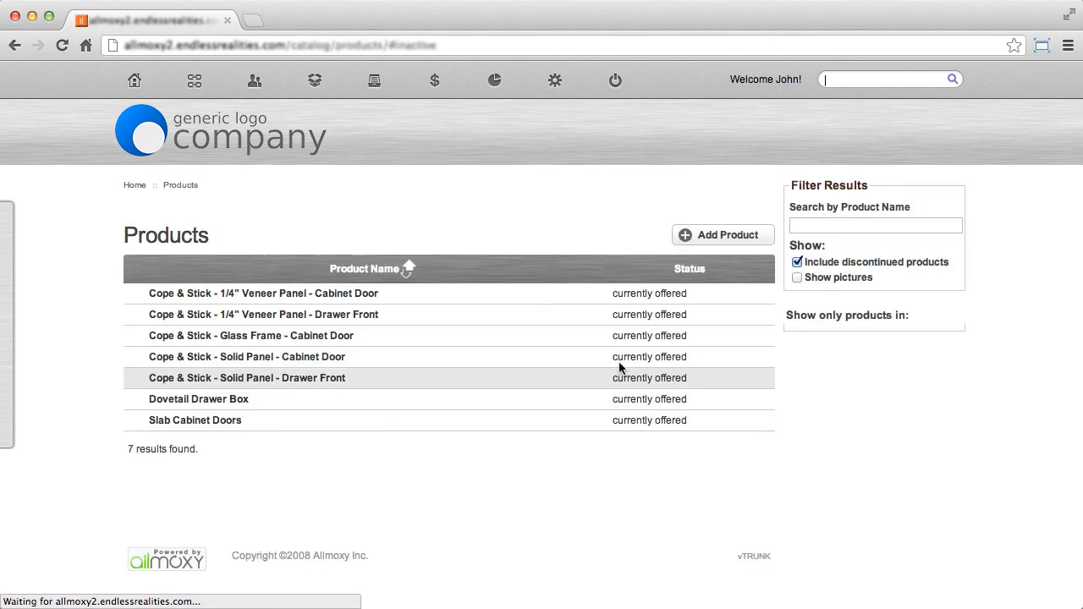
pyautogui.click(193, 423)
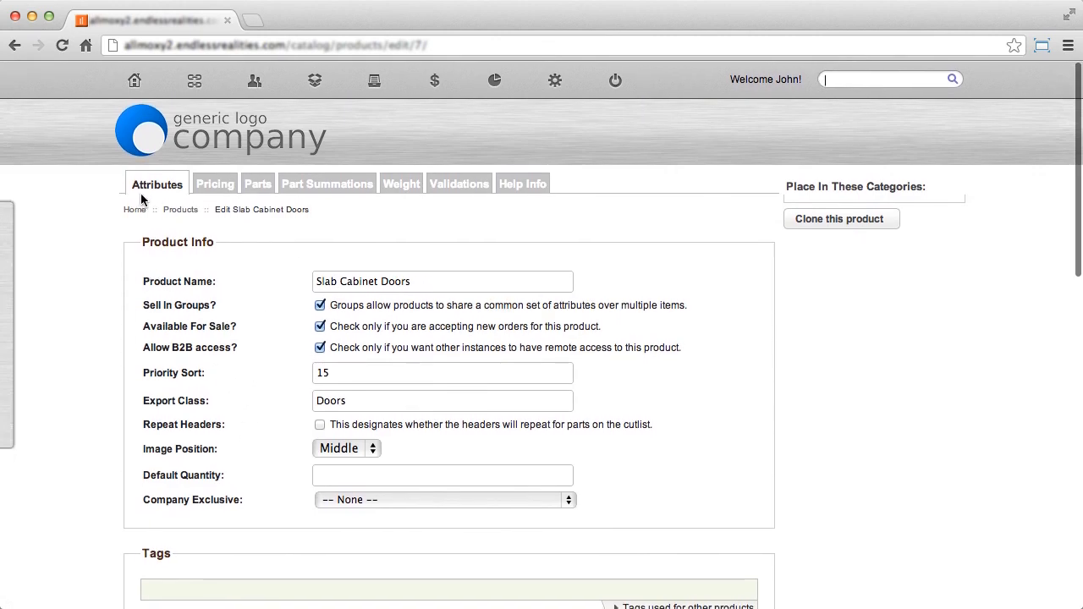
pyautogui.click(466, 188)
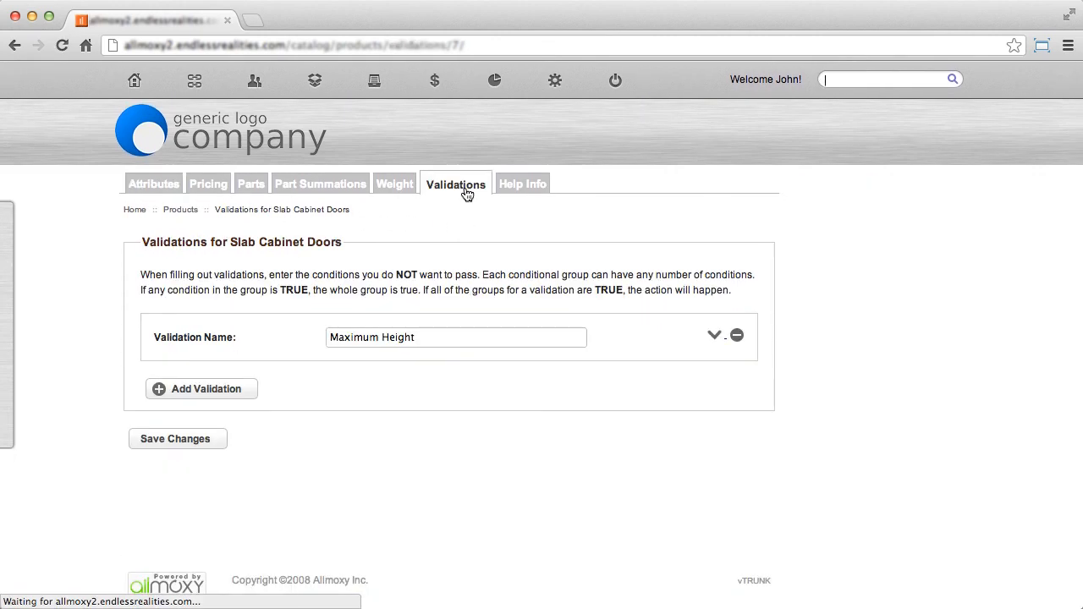
pyautogui.click(713, 335)
pyautogui.scroll(-3, 790, 381)
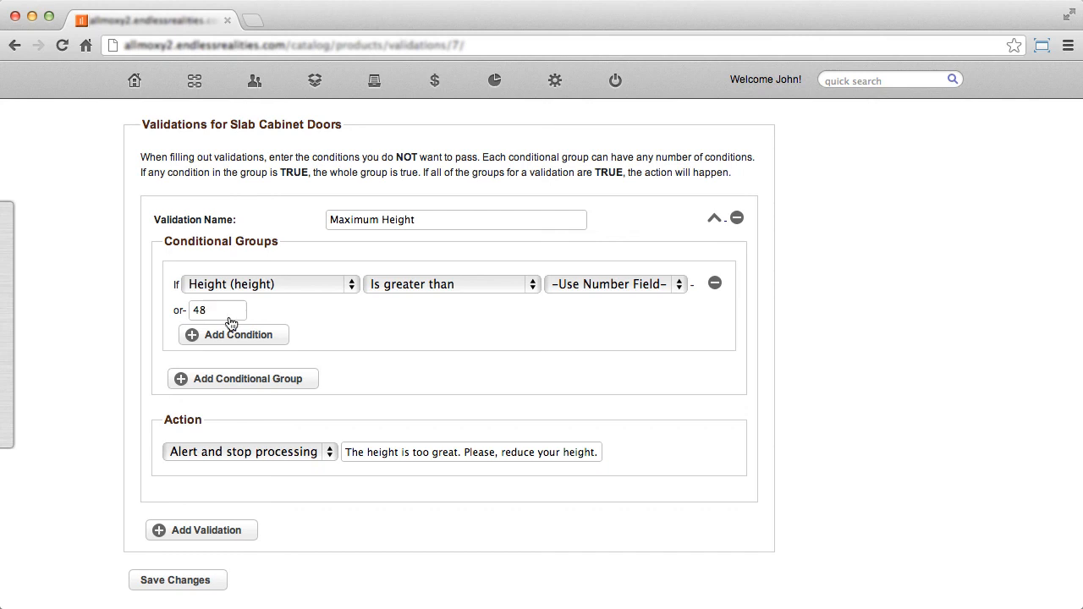
# Add a second conditional group to Maximum Height with the condition Edge Profile is not equal to (E2) Scoop.
pyautogui.click(249, 380)
pyautogui.scroll(-1, 102, 366)
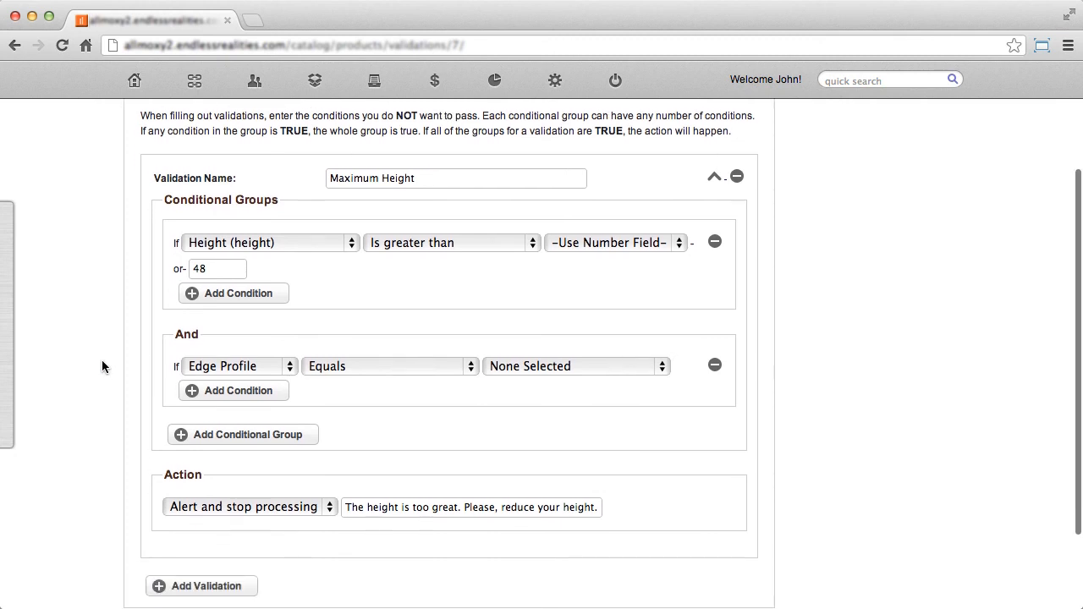
pyautogui.click(378, 366)
pyautogui.click(399, 445)
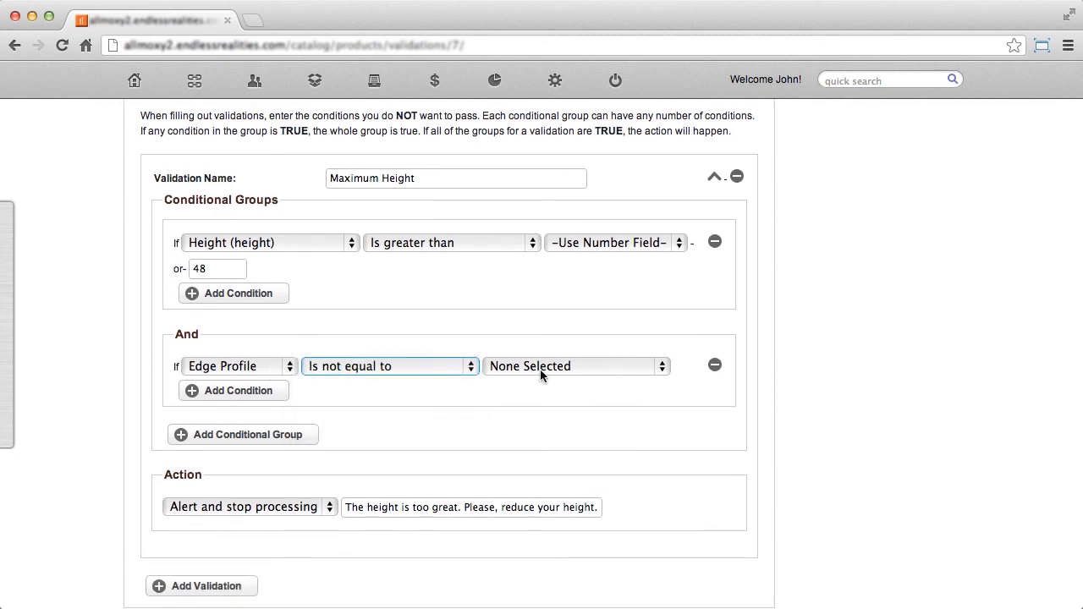
pyautogui.click(540, 369)
pyautogui.click(564, 397)
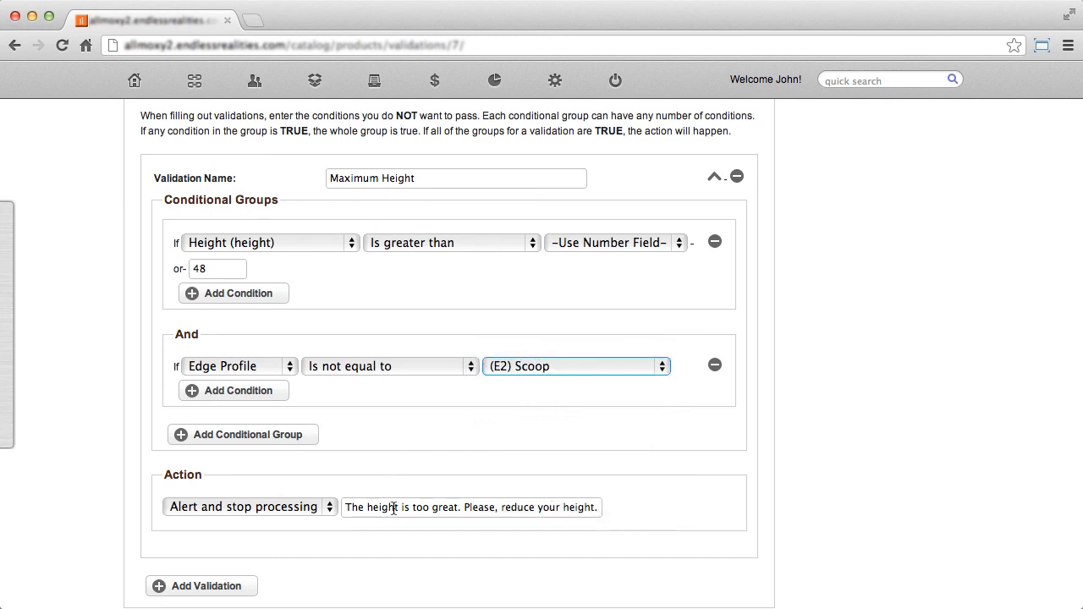
pyautogui.click(454, 457)
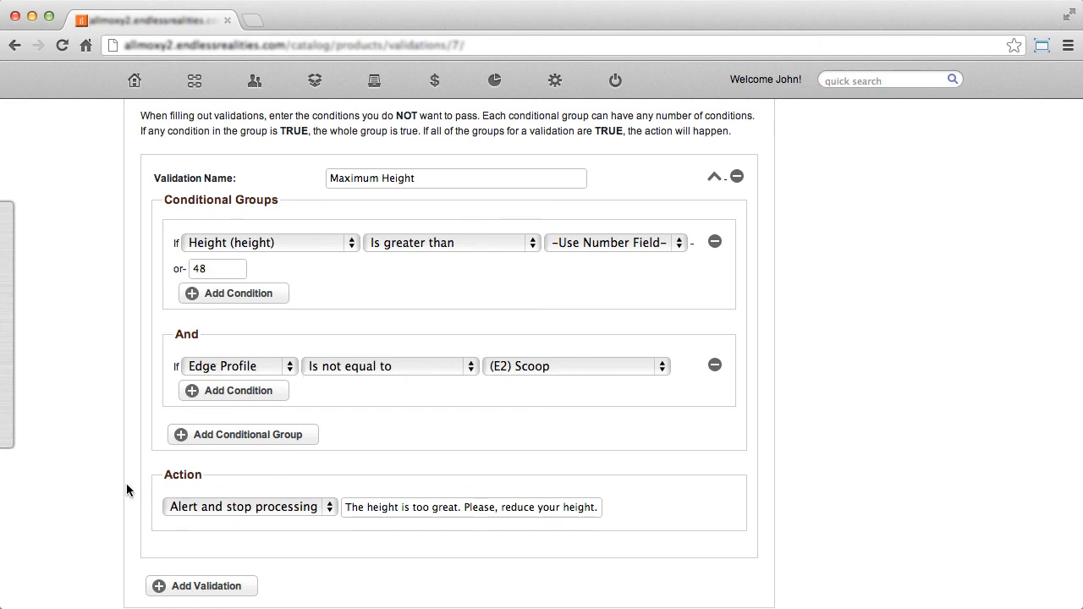
# Save the updated Slab Cabinet Doors validations and reopen the order containing those doors.
pyautogui.scroll(-3, 126, 488)
pyautogui.click(204, 535)
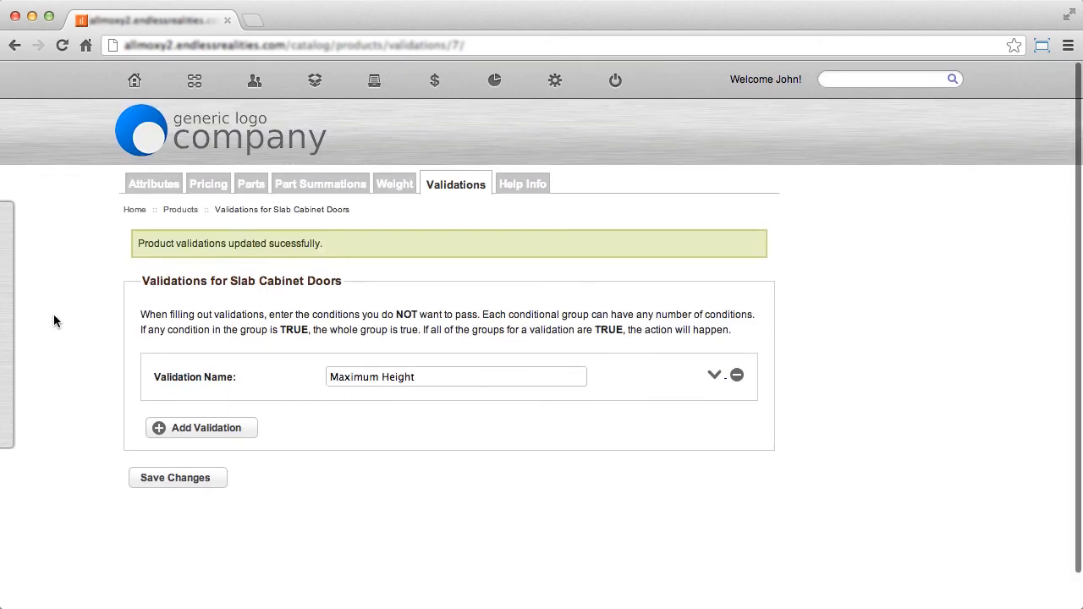
pyautogui.moveTo(194, 85)
pyautogui.click(215, 106)
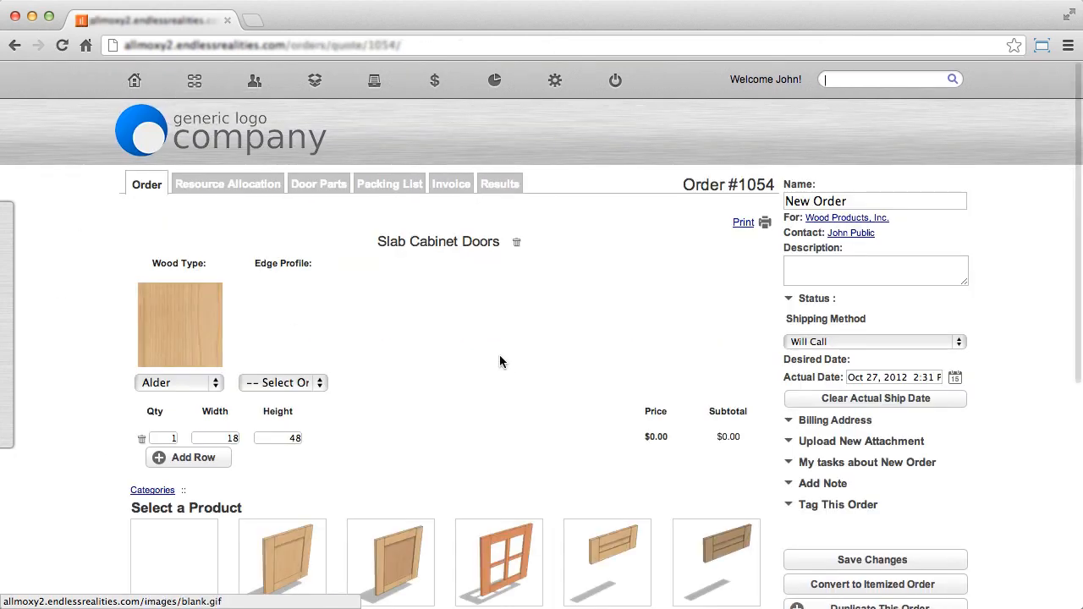
# Set the slab cabinet door's height to 49 with no edge profile selected to test the Maximum Height validation.
pyautogui.doubleClick(274, 388)
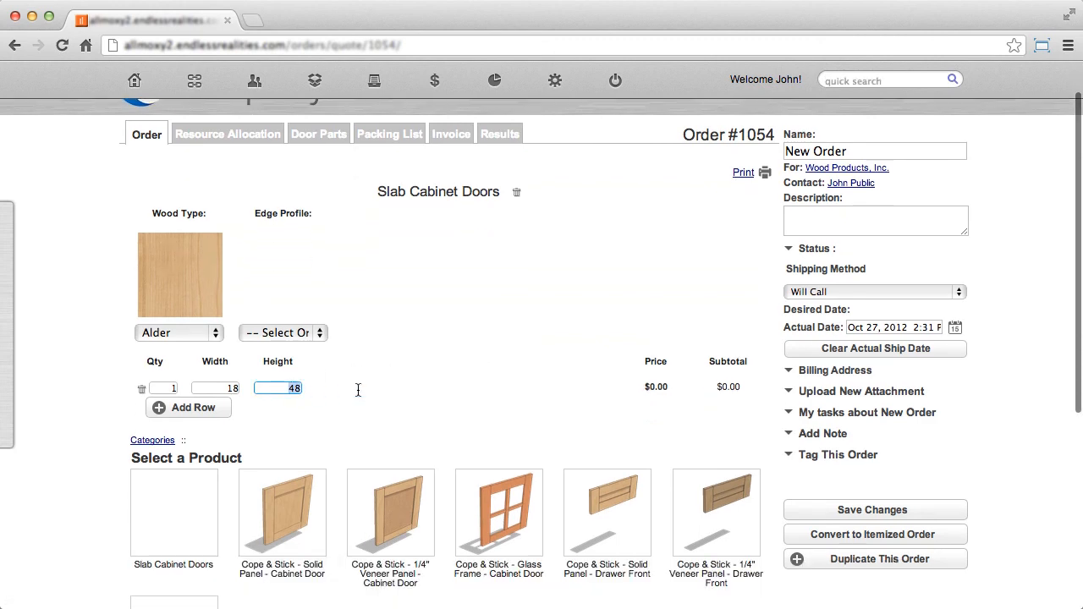
pyautogui.write('49')
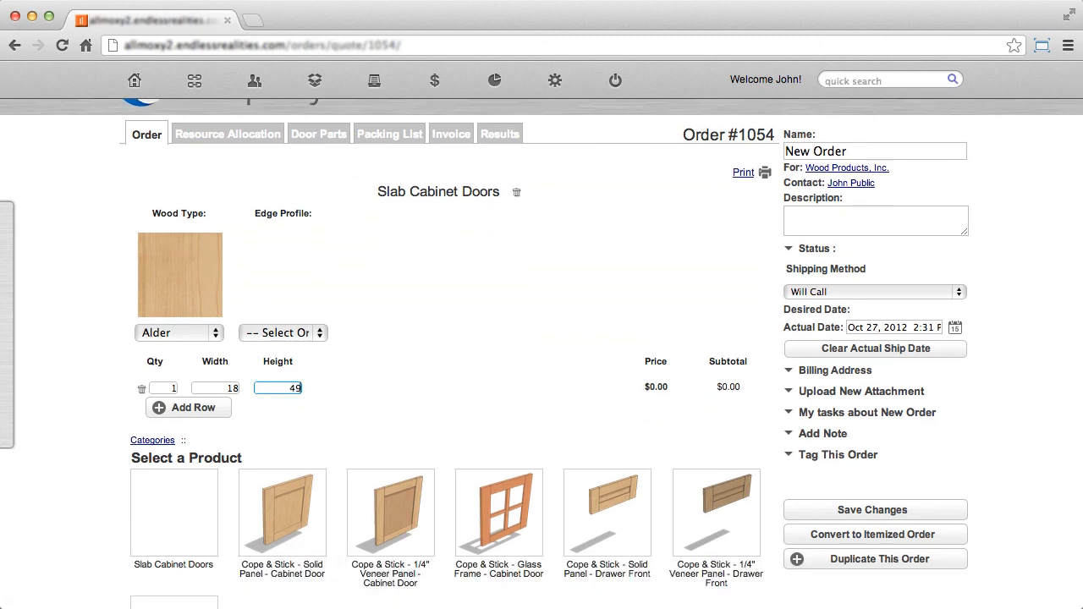
pyautogui.click(485, 343)
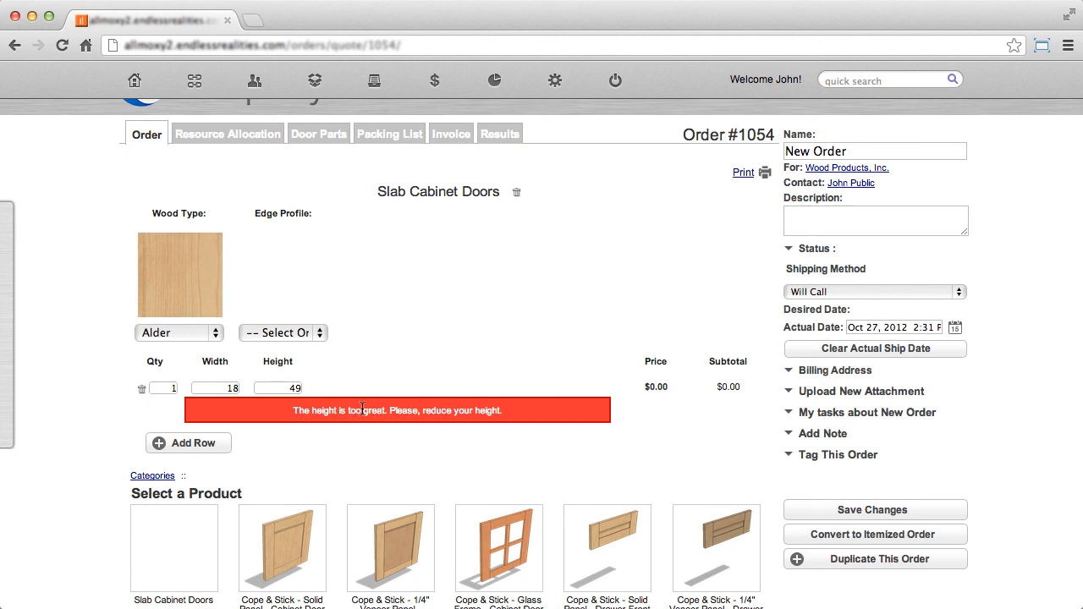
# Choose (E2) Scoop as the slab cabinet door's edge profile to test the added validation condition.
pyautogui.click(309, 333)
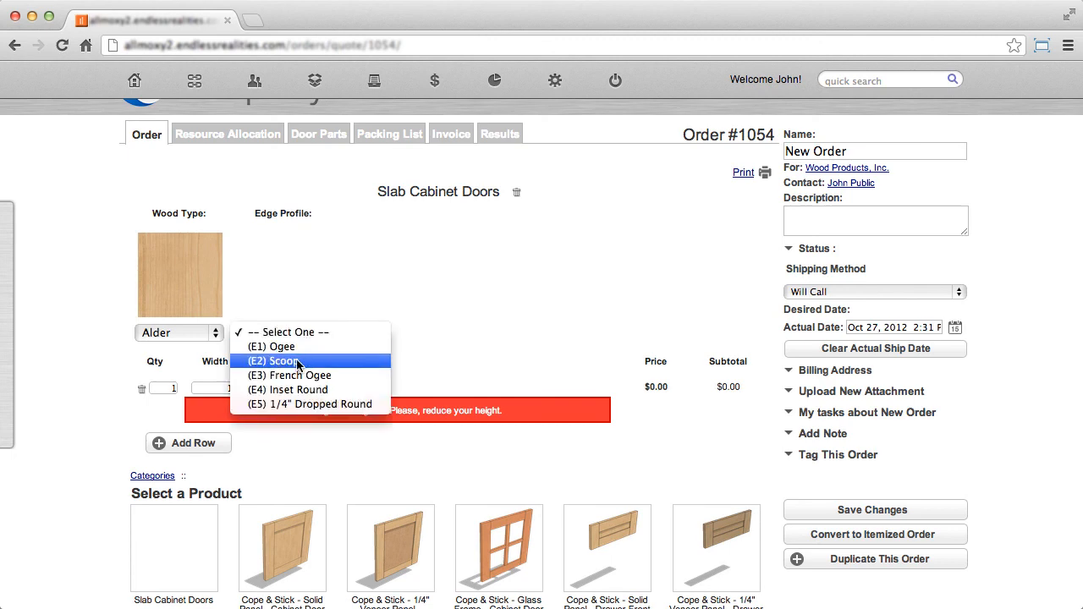
pyautogui.click(296, 360)
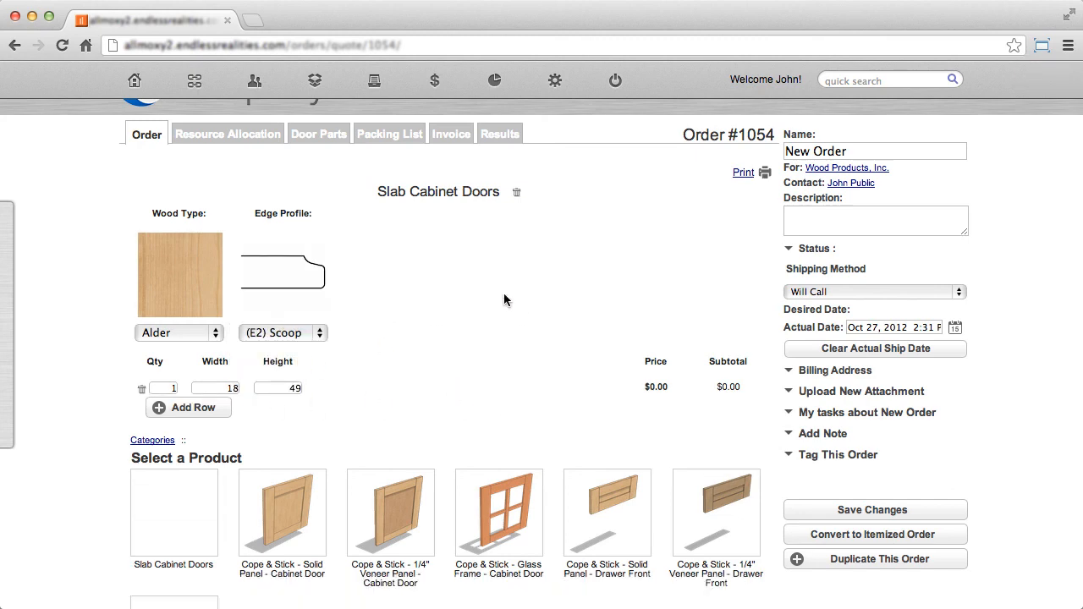
pyautogui.scroll(1, 503, 294)
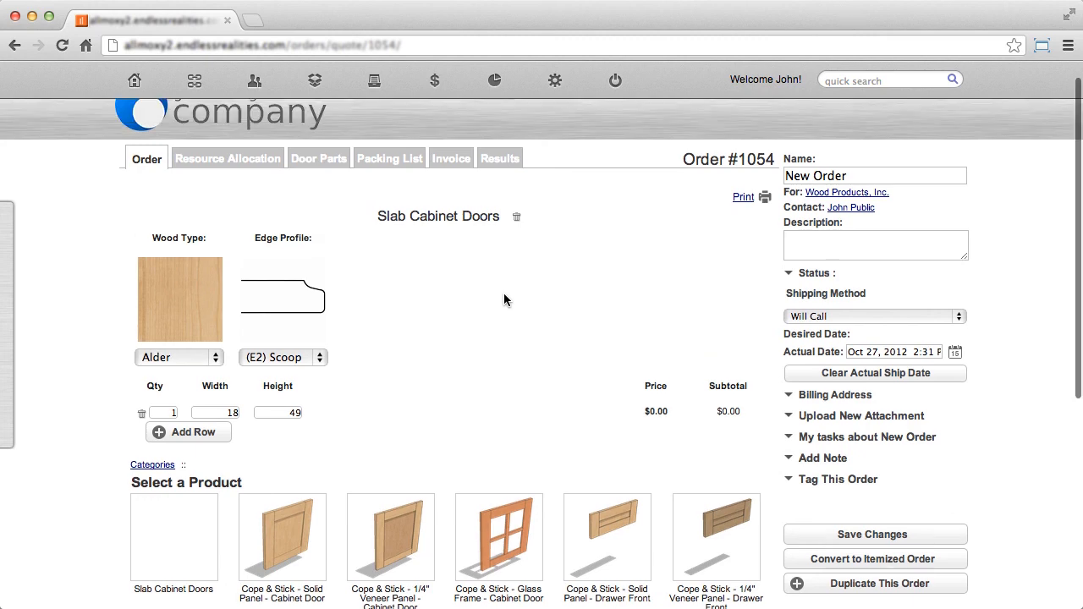